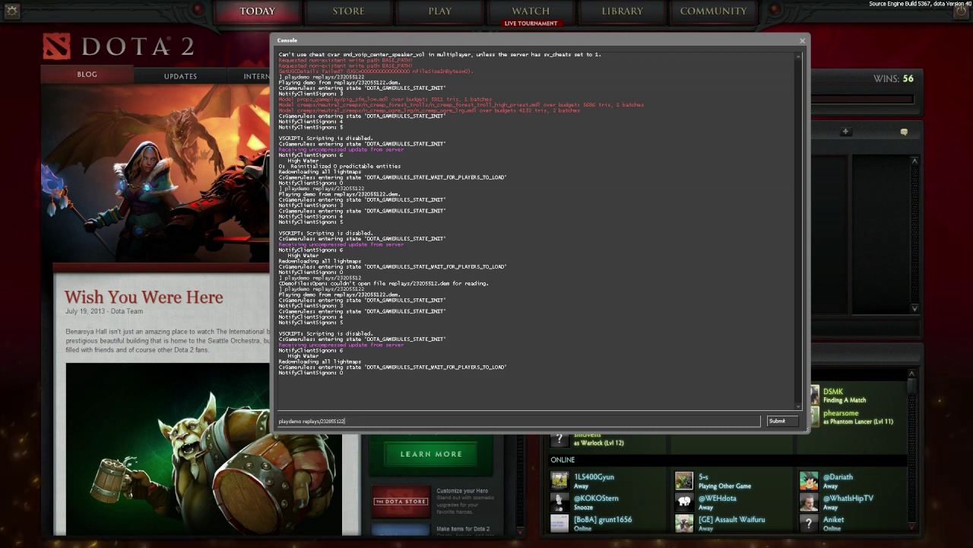
Run the console command 'playdemo replays/23205122' to start the replay
{"action": "key", "text": "ctrl+a"}
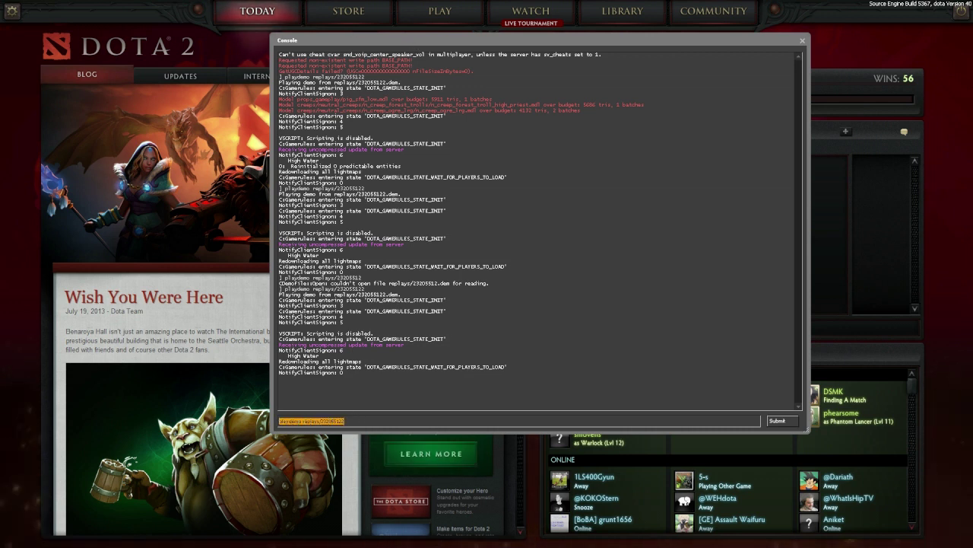
{"action": "key", "text": "End"}
{"action": "key", "text": "ctrl+shift+Left"}
{"action": "key", "text": "End"}
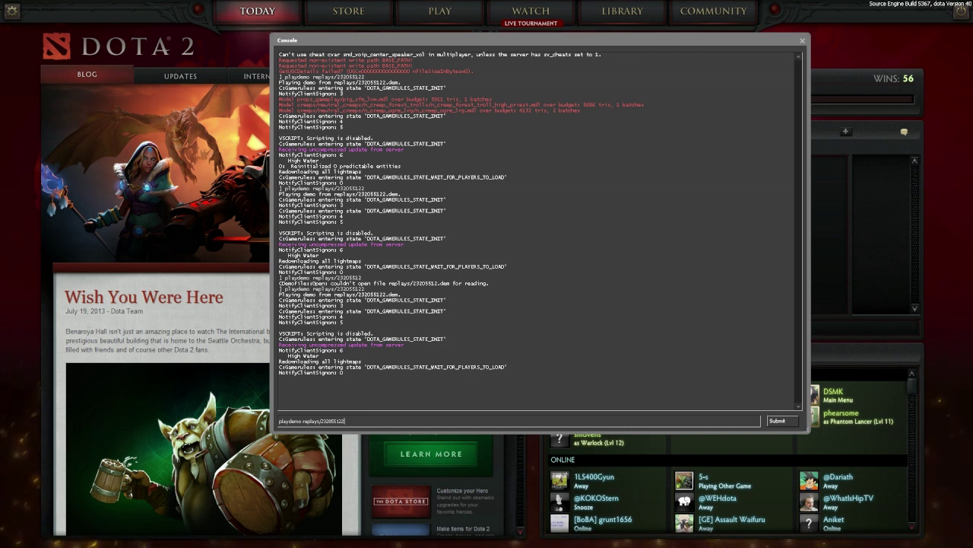
{"action": "key", "text": "ctrl+shift+Left"}
{"action": "key", "text": "End"}
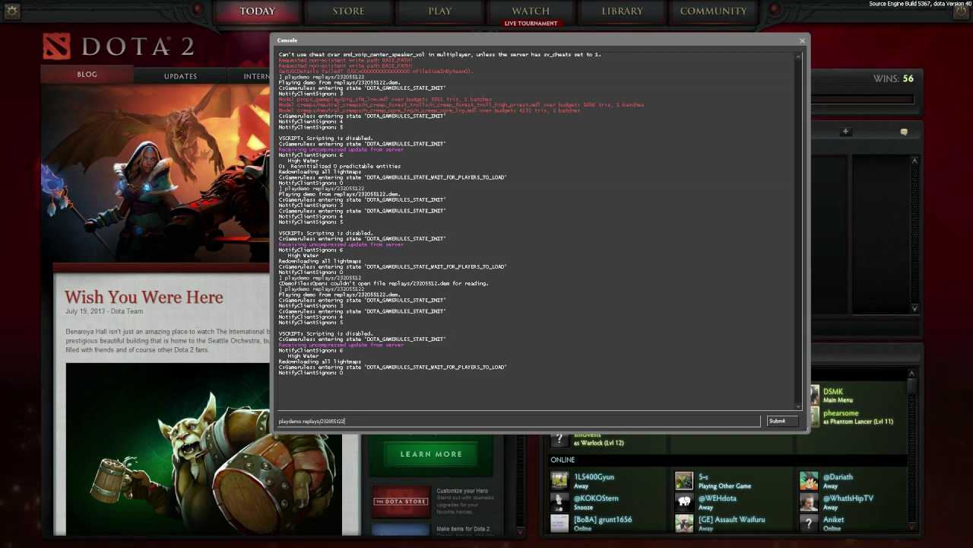
{"action": "key", "text": "Return"}
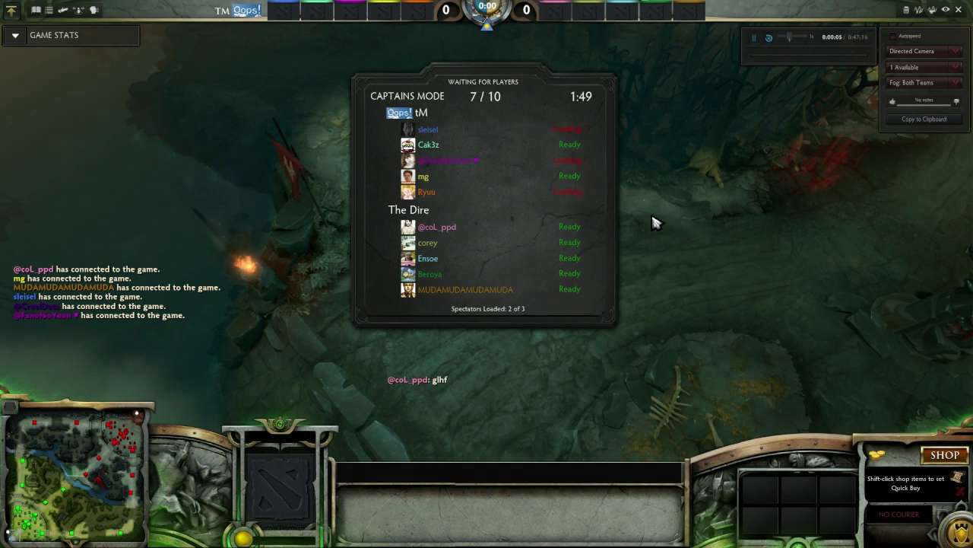
Pause the replay on the Captains Mode waiting-for-players screen
{"action": "left_click", "coordinate": [754, 38]}
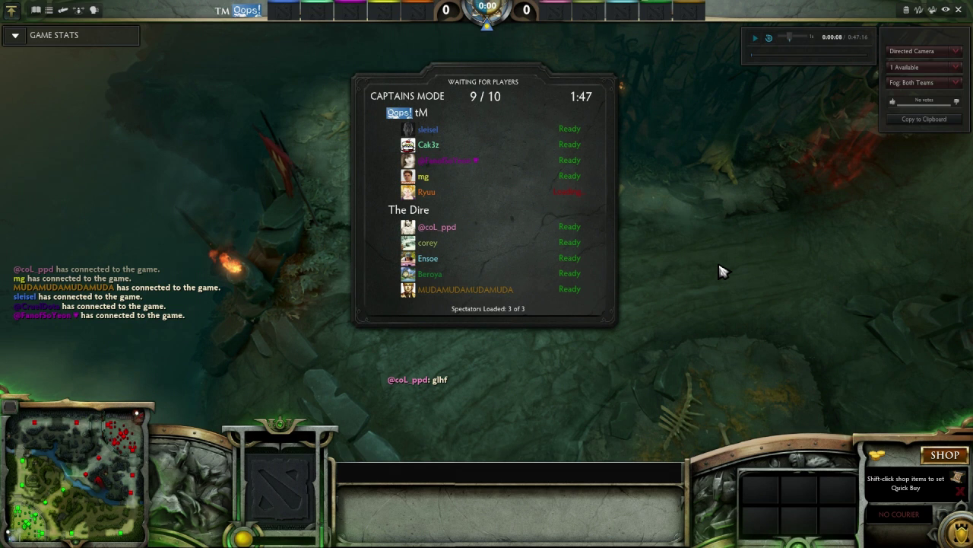